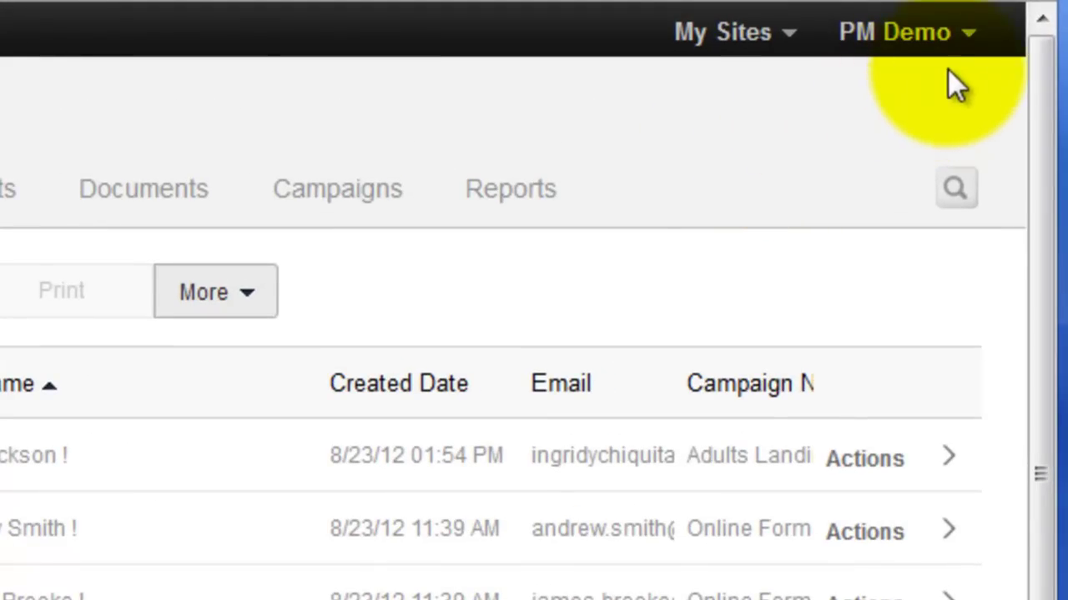
- Open the Program/Style list in the Martial Arts section of the organization's settings
{"action": "left_click", "coordinate": [966, 40]}
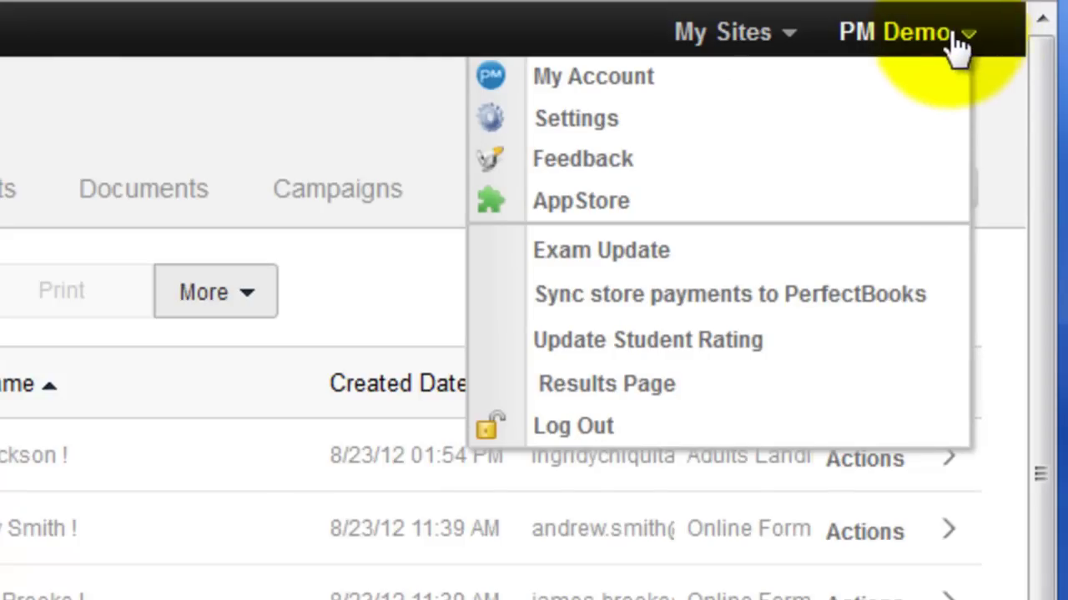
{"action": "left_click", "coordinate": [578, 119]}
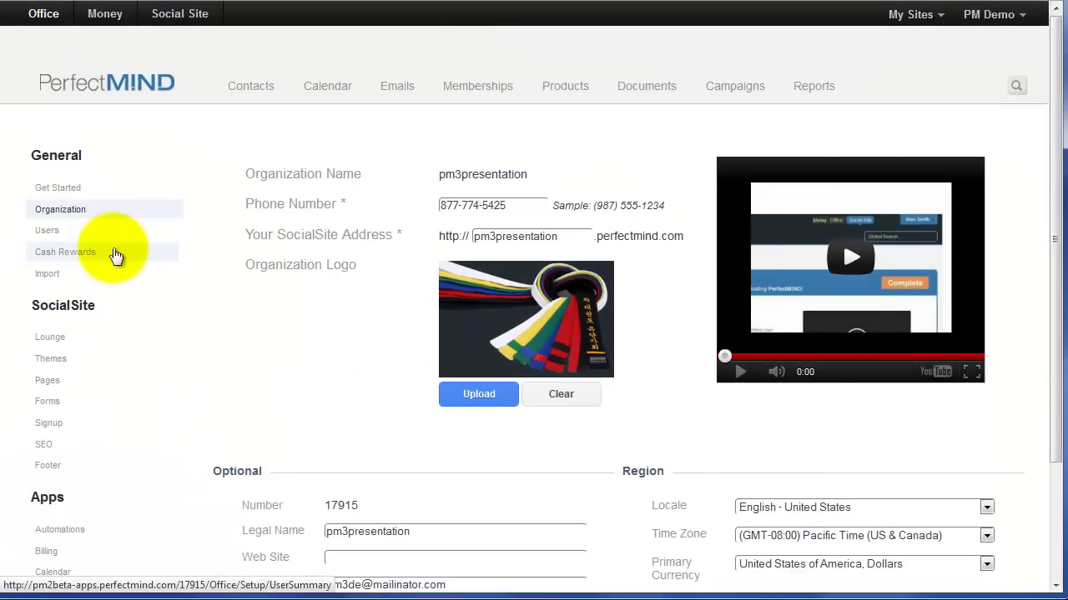
{"action": "scroll", "coordinate": [115, 256], "scroll_direction": "down", "scroll_amount": 5}
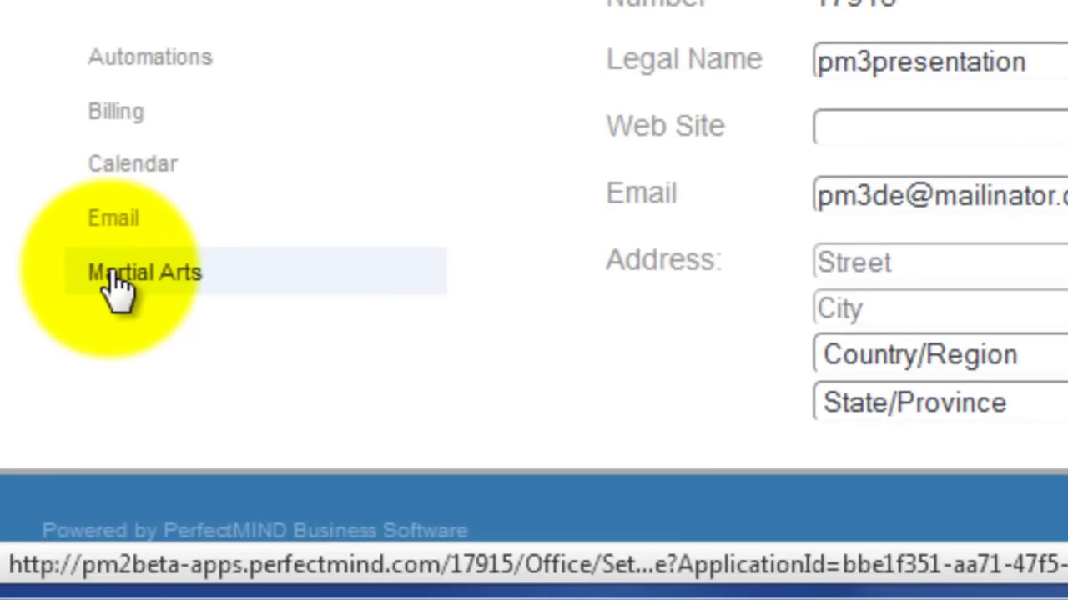
{"action": "left_click", "coordinate": [118, 280]}
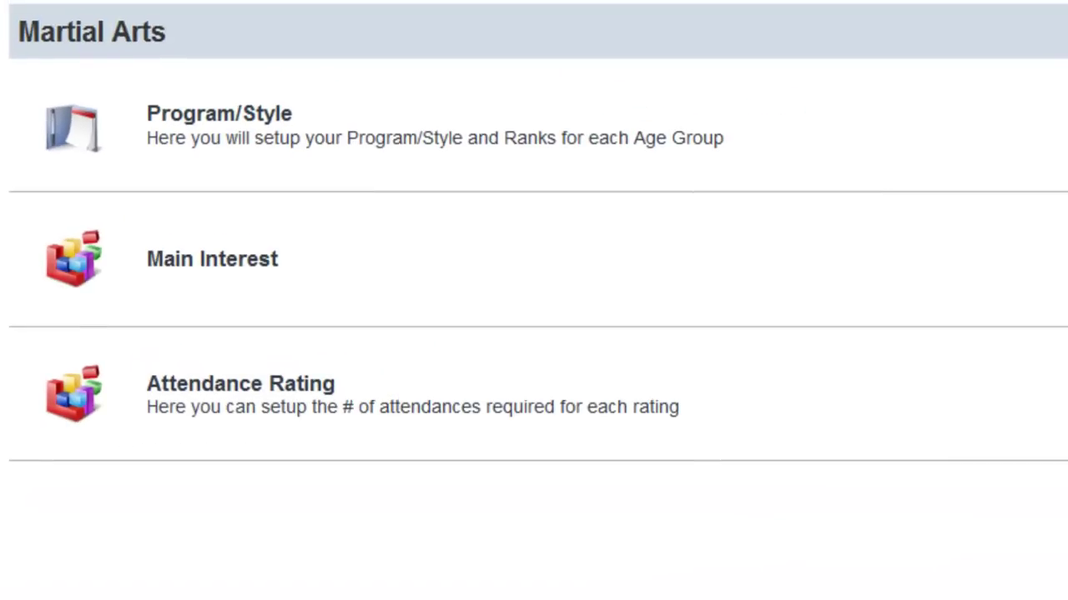
{"action": "left_click", "coordinate": [240, 134]}
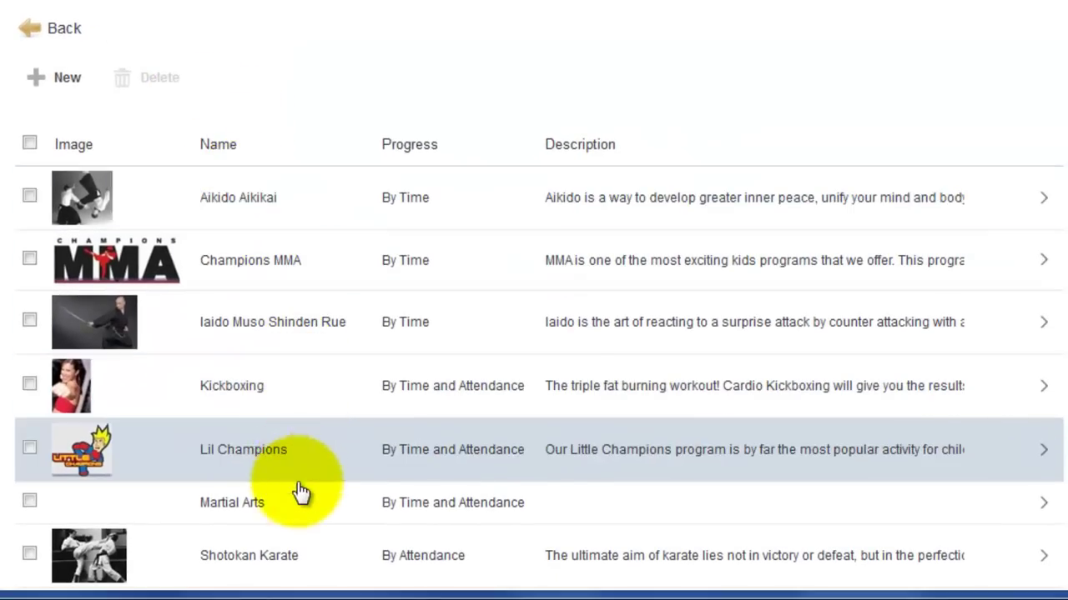
- Open the Martial Arts program and check its progress options, keeping By Time and Attendance selected
{"action": "left_click", "coordinate": [230, 510]}
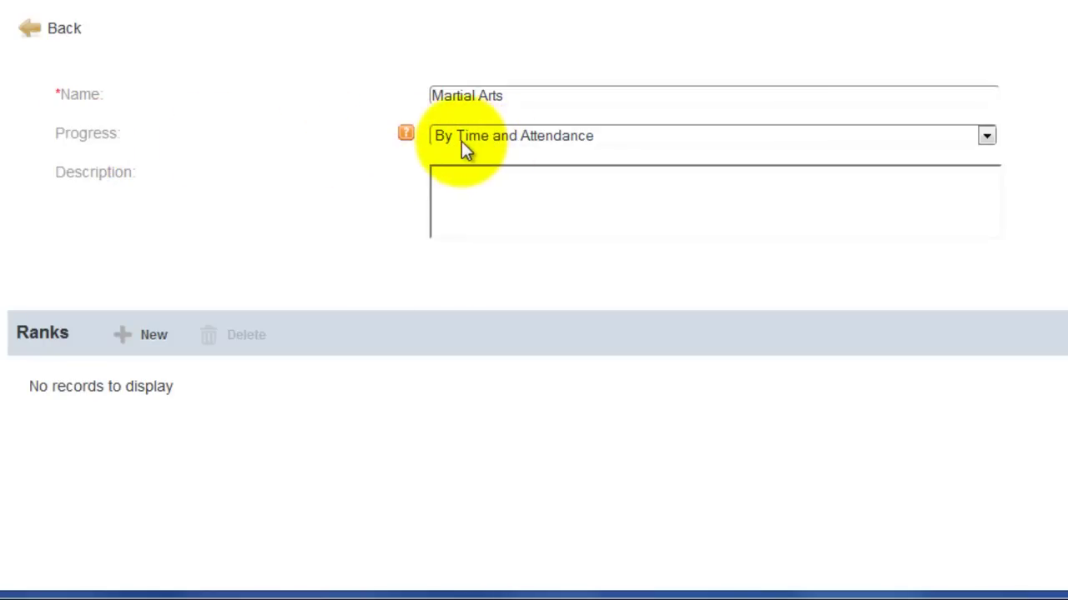
{"action": "left_click", "coordinate": [985, 137]}
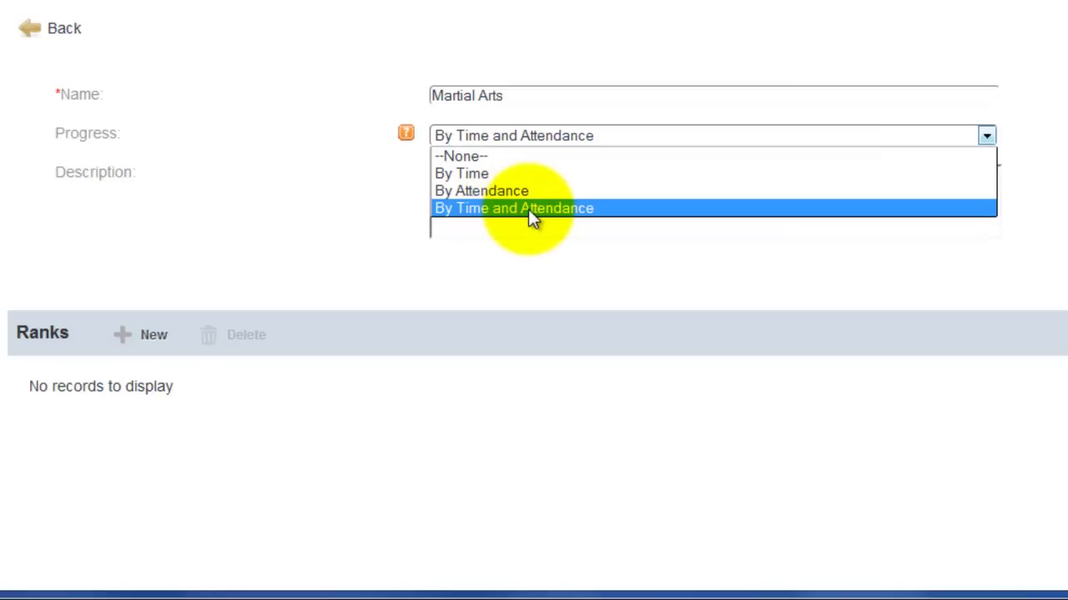
{"action": "left_click", "coordinate": [282, 216]}
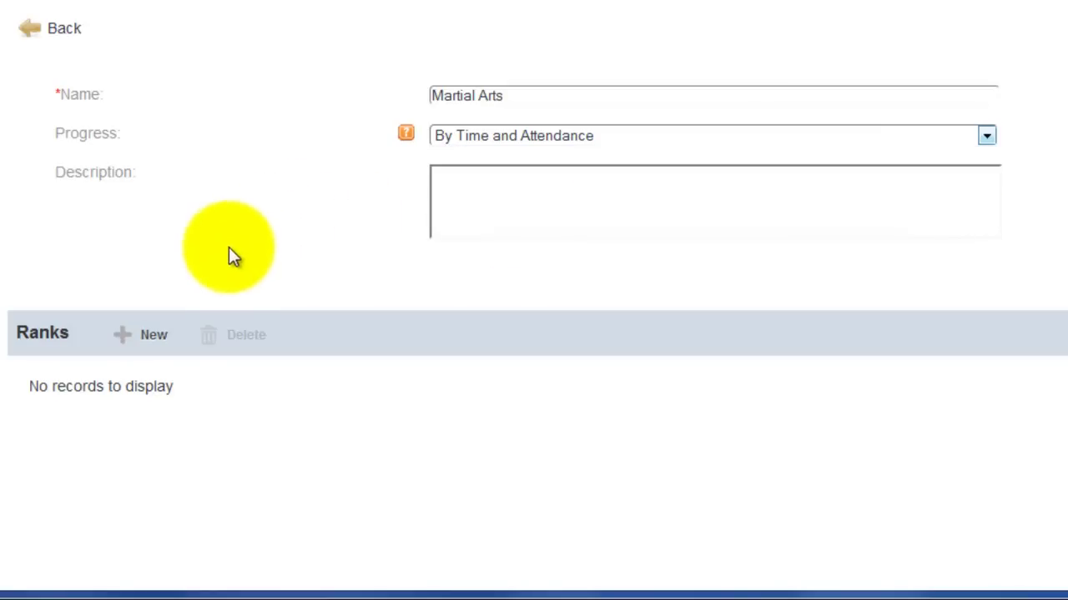
- Create a new rank for the Martial Arts program named White Belt with rank order 1 and stripes enabled
{"action": "left_click", "coordinate": [123, 339]}
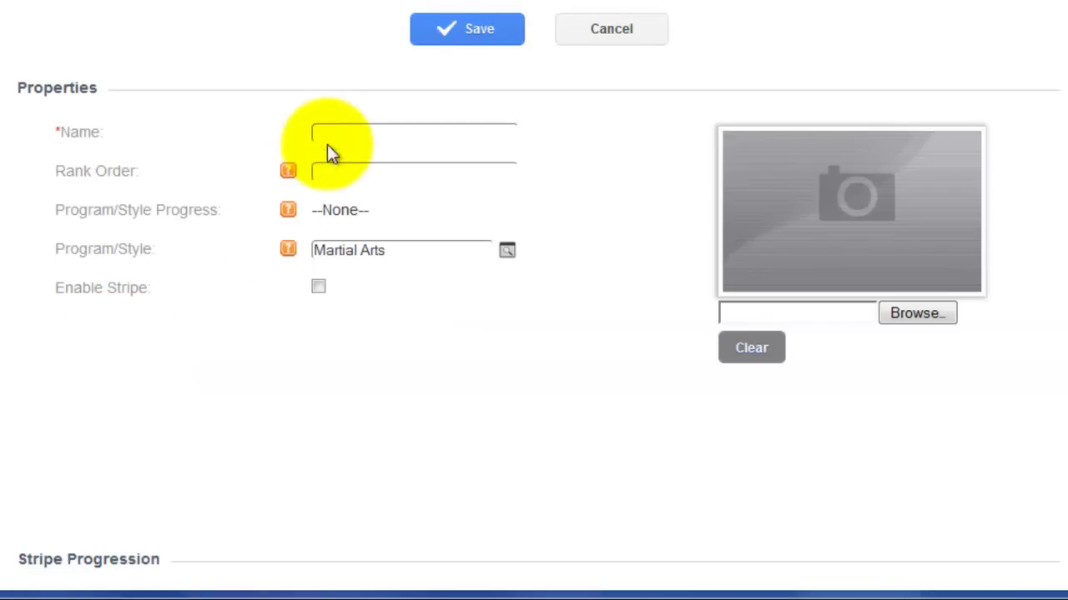
{"action": "left_click", "coordinate": [332, 133]}
{"action": "type", "text": "Wh"}
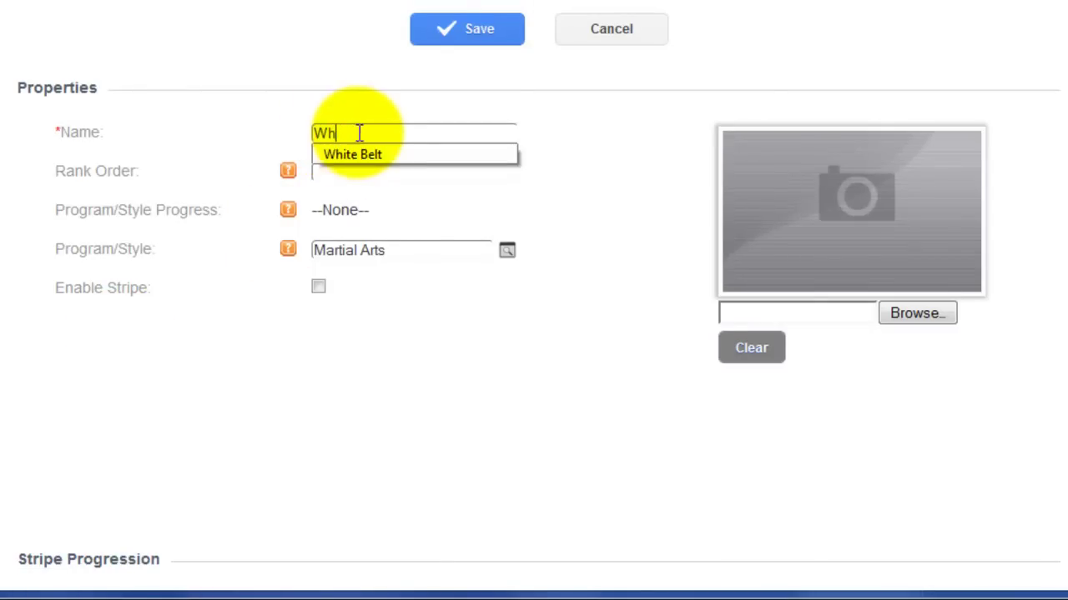
{"action": "left_click", "coordinate": [353, 154]}
{"action": "left_click", "coordinate": [344, 171]}
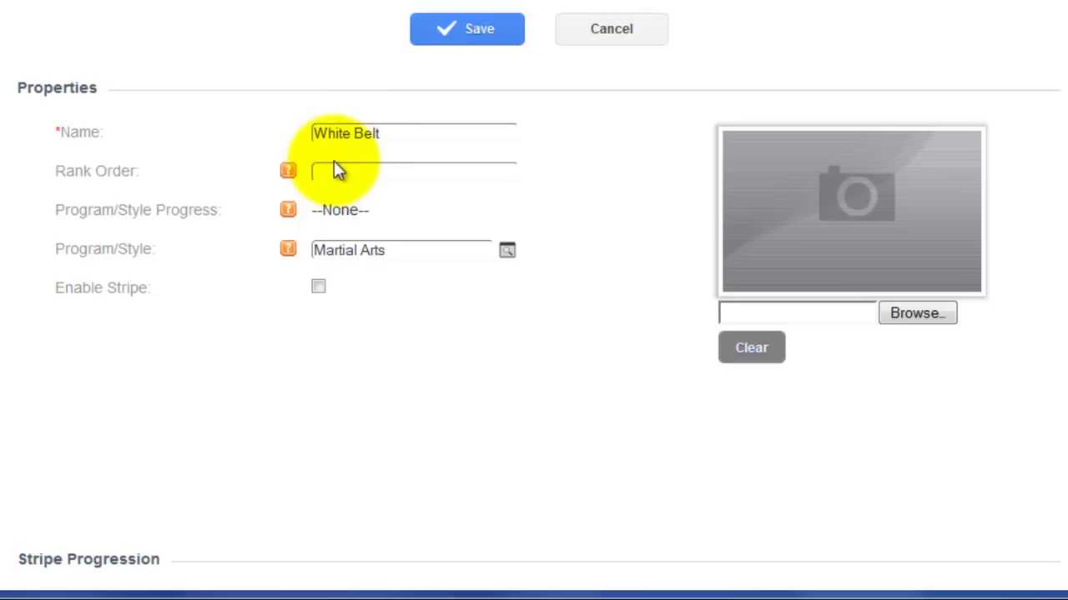
{"action": "type", "text": "1"}
{"action": "key", "text": "Down"}
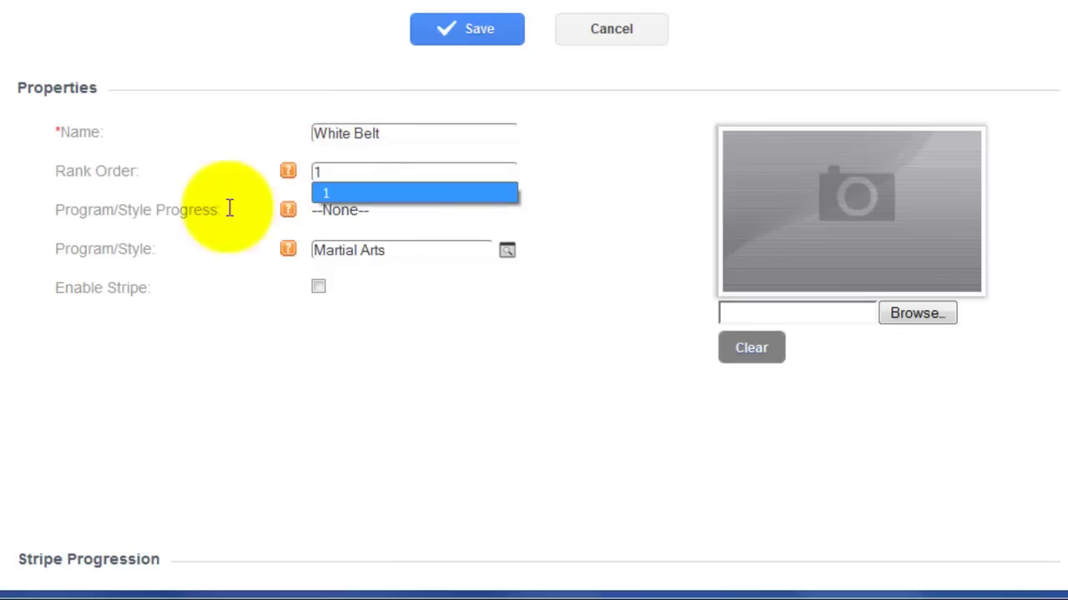
{"action": "key", "text": "Return"}
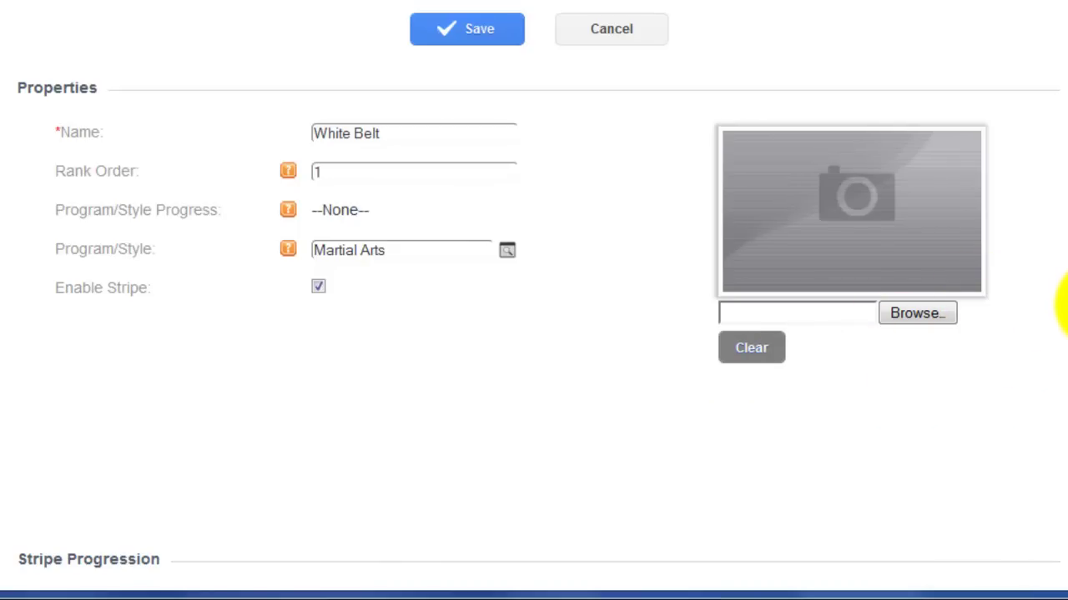
- Set the White Belt's stripe progression to 4 stripes, 6 attendances per stripe and 14 days between last stripe and exam
{"action": "scroll", "coordinate": [1060, 321], "scroll_direction": "down", "scroll_amount": 3}
{"action": "scroll", "coordinate": [1061, 451], "scroll_direction": "down", "scroll_amount": 2}
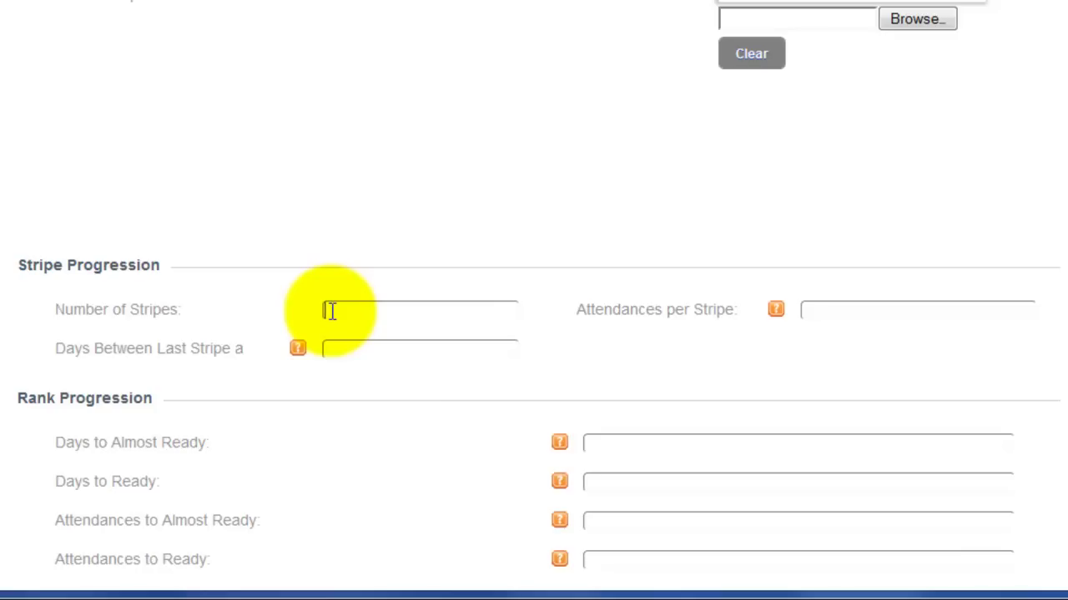
{"action": "left_click", "coordinate": [332, 311]}
{"action": "type", "text": "4"}
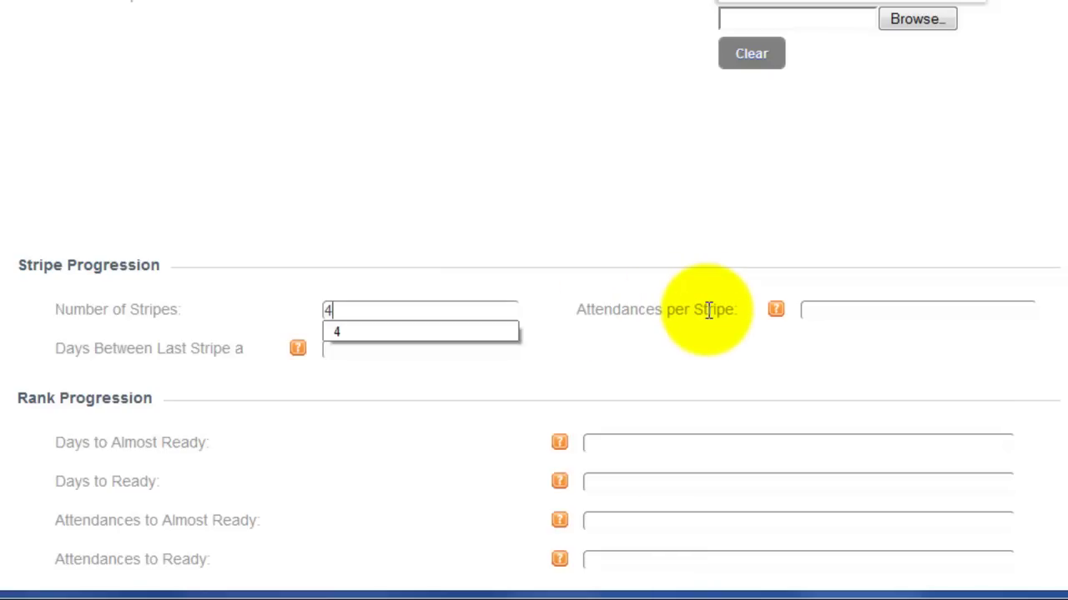
{"action": "left_click", "coordinate": [825, 311]}
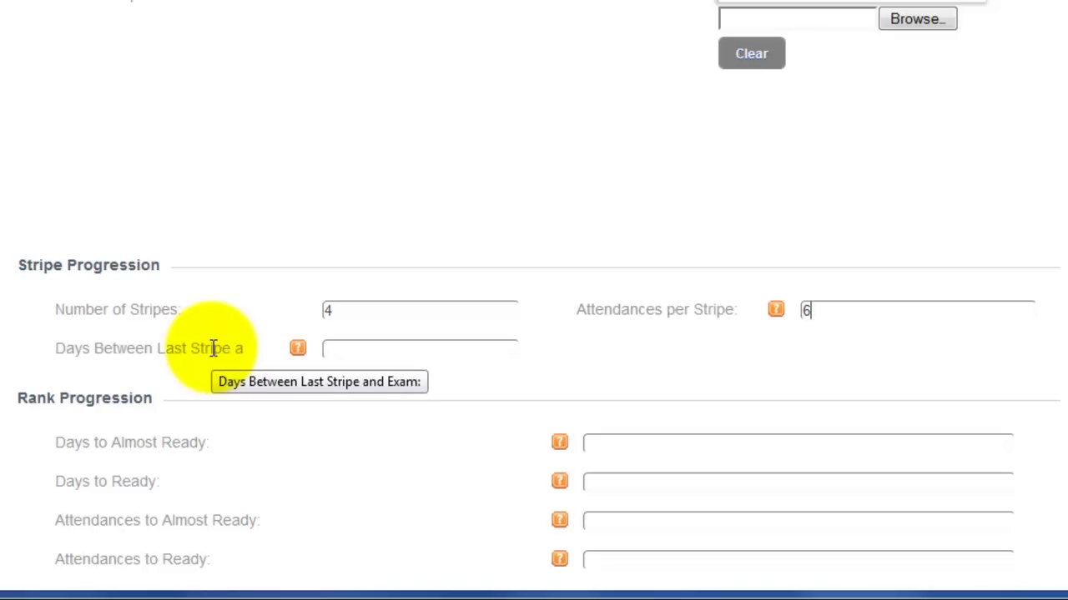
{"action": "left_click", "coordinate": [339, 350]}
{"action": "type", "text": "14"}
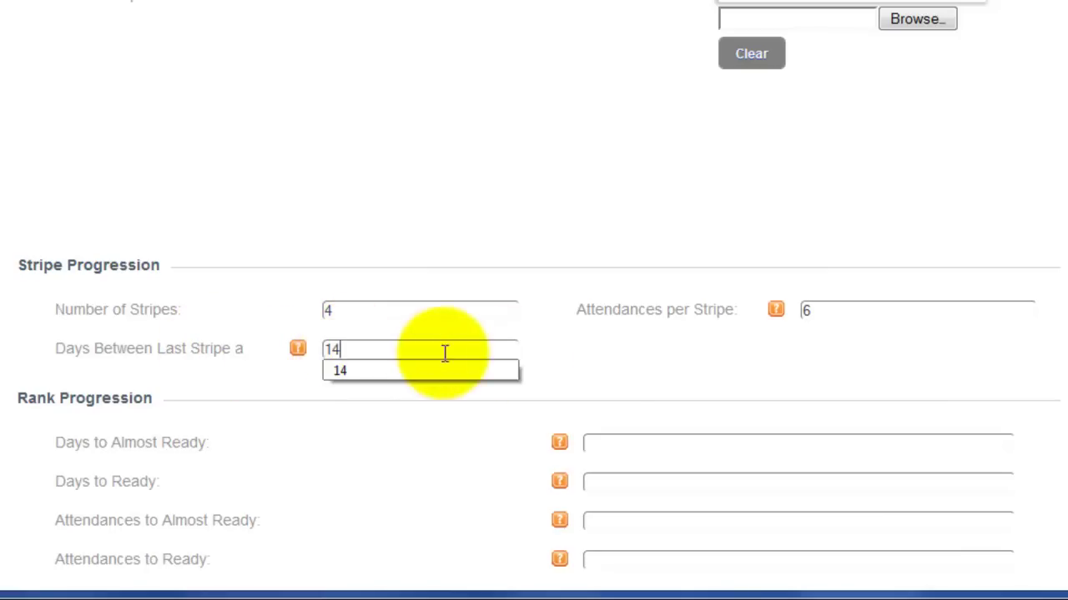
{"action": "left_click", "coordinate": [628, 357]}
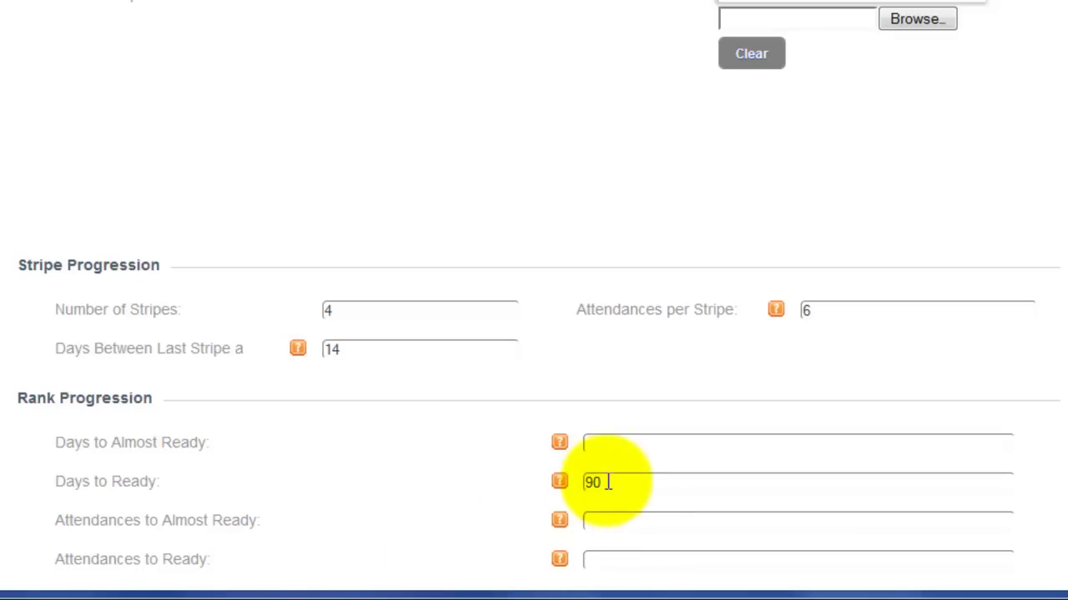
- Set rank progression to 80 days and 20 attendances for almost ready, 90 days and 24 attendances for ready, and save the rank
{"action": "left_click", "coordinate": [597, 552]}
{"action": "type", "text": "2"}
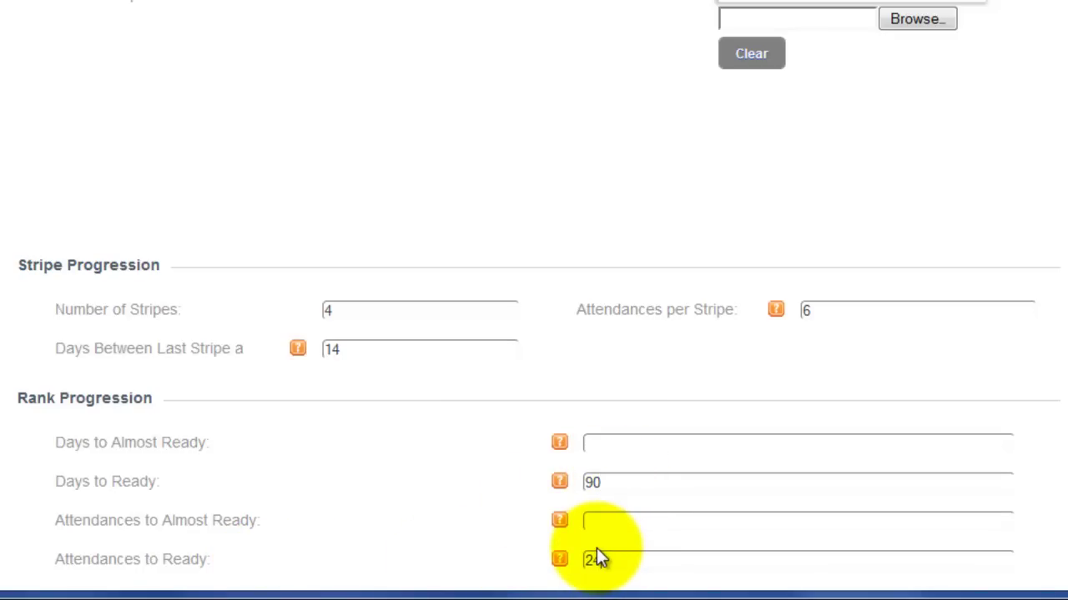
{"action": "type", "text": "4"}
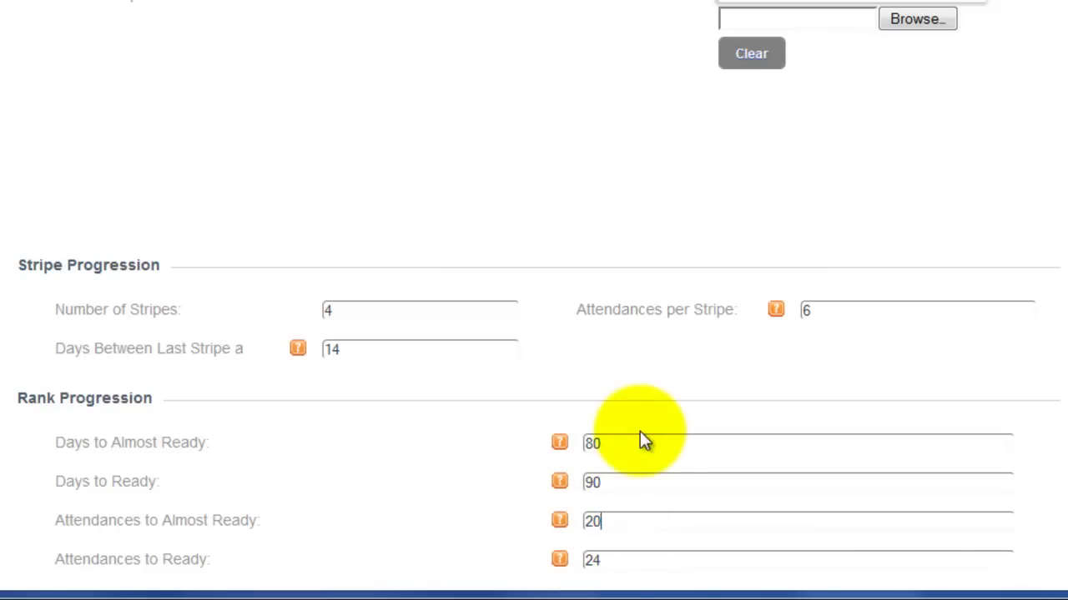
{"action": "left_click", "coordinate": [624, 521]}
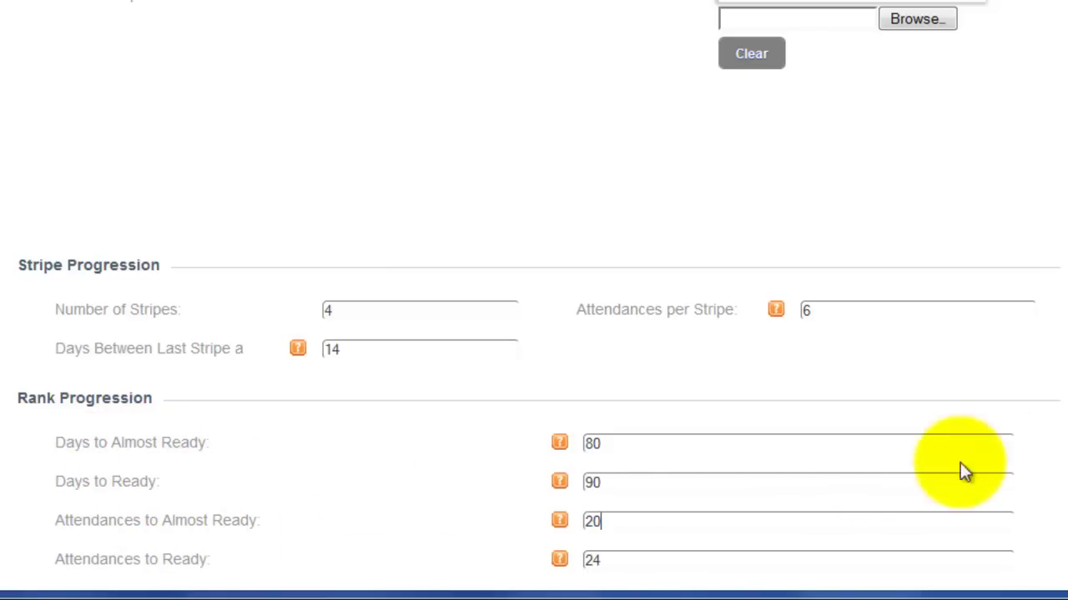
{"action": "scroll", "coordinate": [1064, 451], "scroll_direction": "up", "scroll_amount": 4}
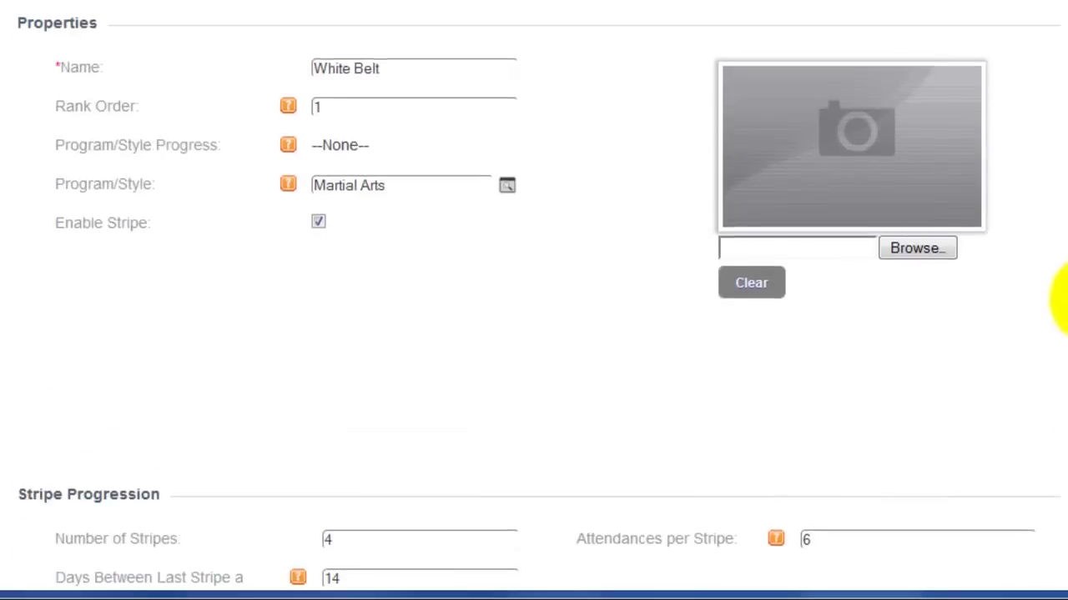
{"action": "left_click", "coordinate": [464, 31]}
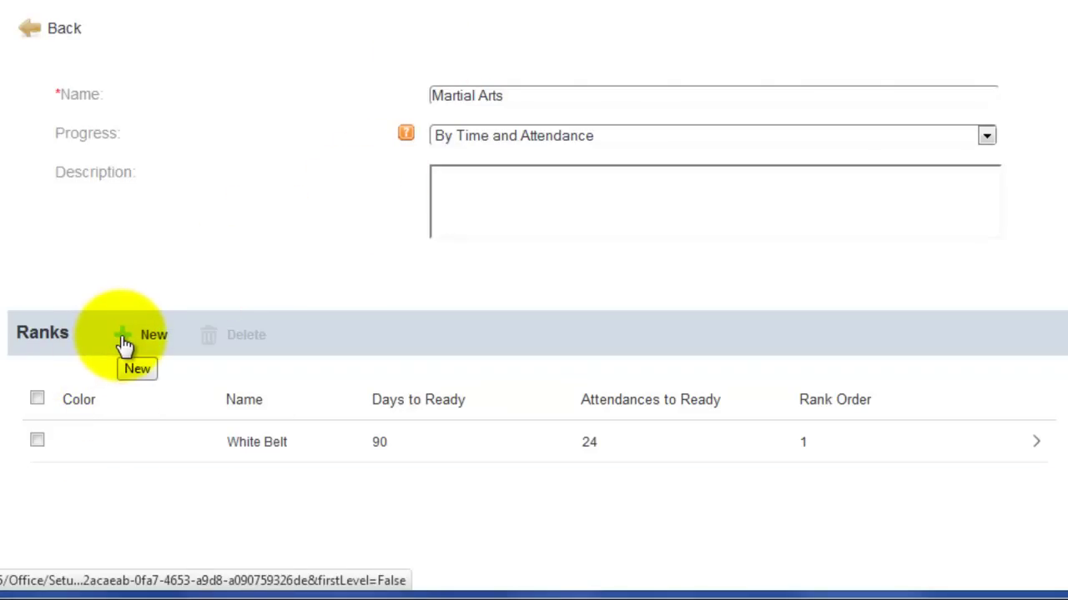
{"action": "left_click", "coordinate": [123, 337]}
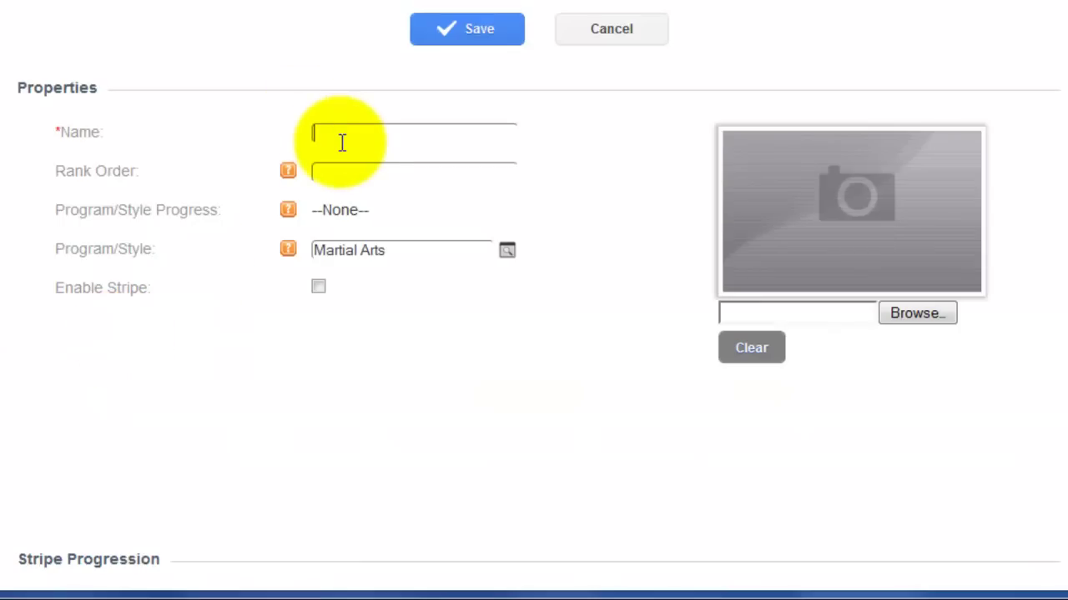
{"action": "type", "text": "y"}
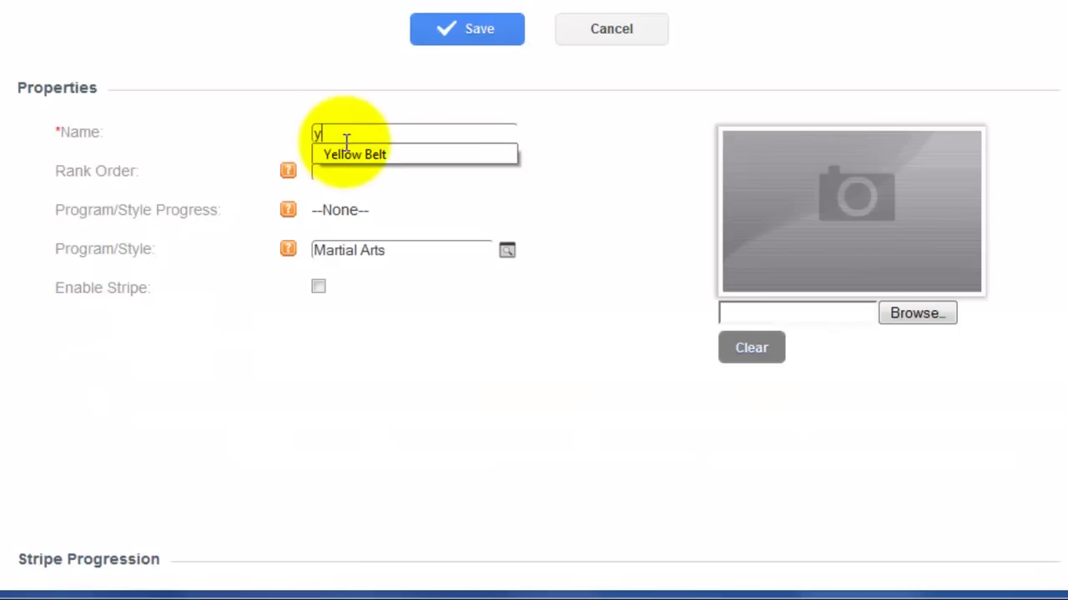
{"action": "left_click", "coordinate": [366, 155]}
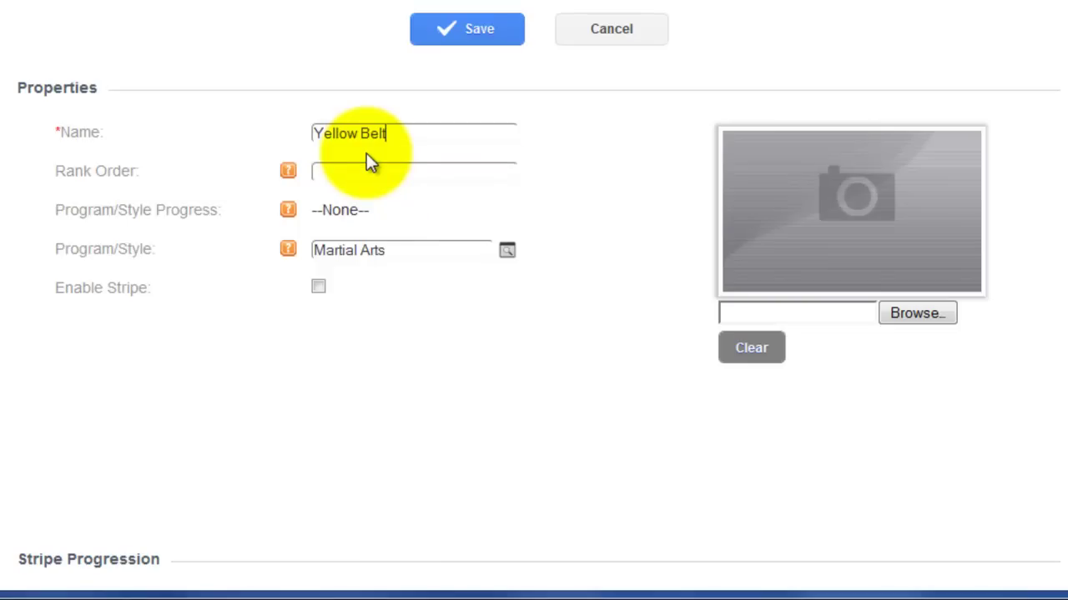
{"action": "left_click", "coordinate": [359, 167]}
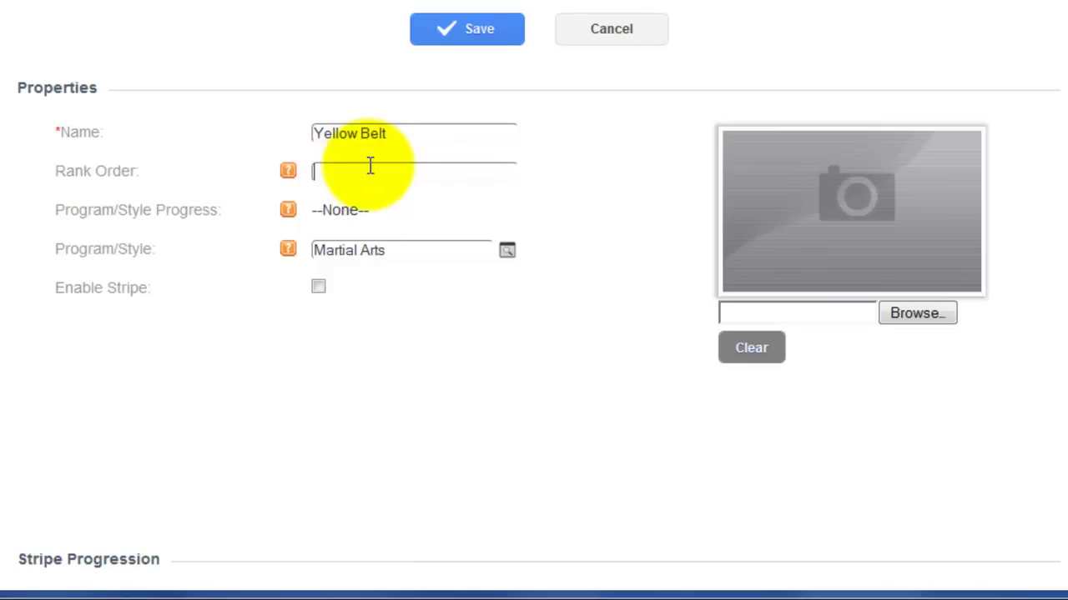
{"action": "type", "text": "2"}
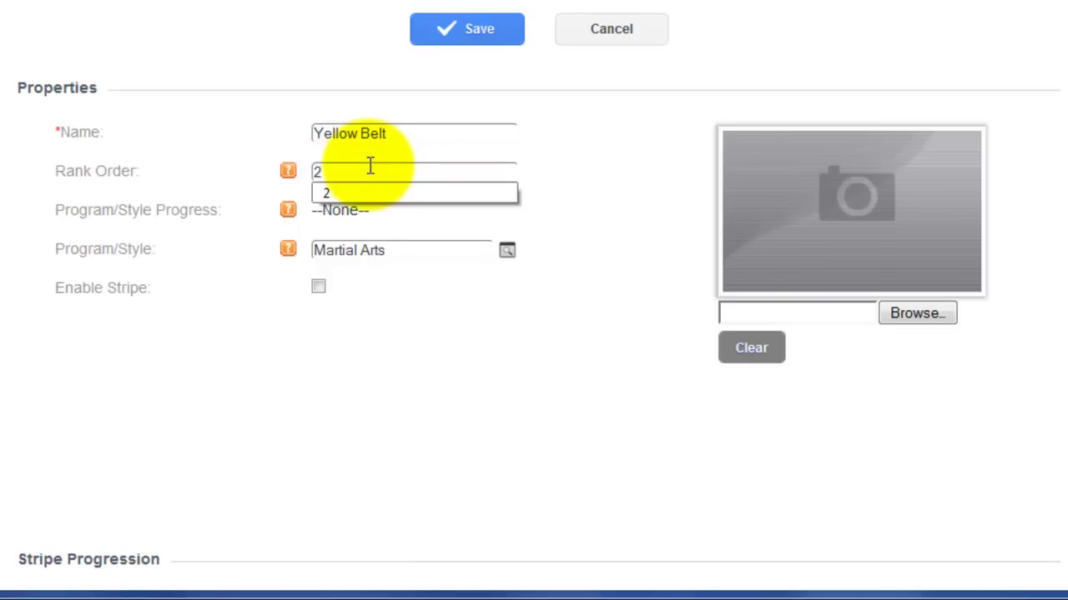
{"action": "left_click", "coordinate": [318, 286]}
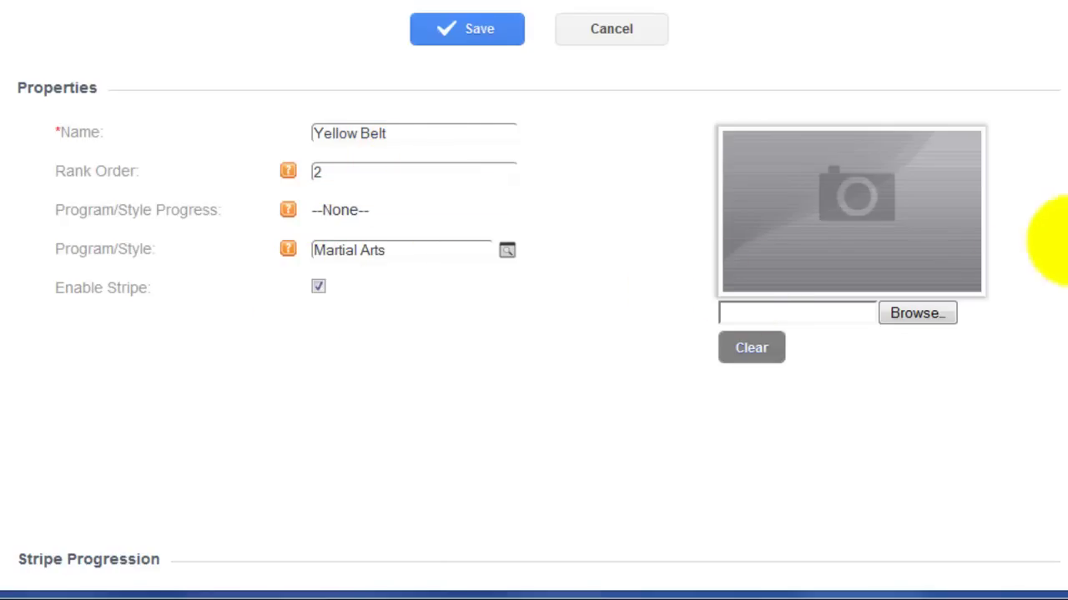
{"action": "scroll", "coordinate": [1062, 233], "scroll_direction": "down", "scroll_amount": 3}
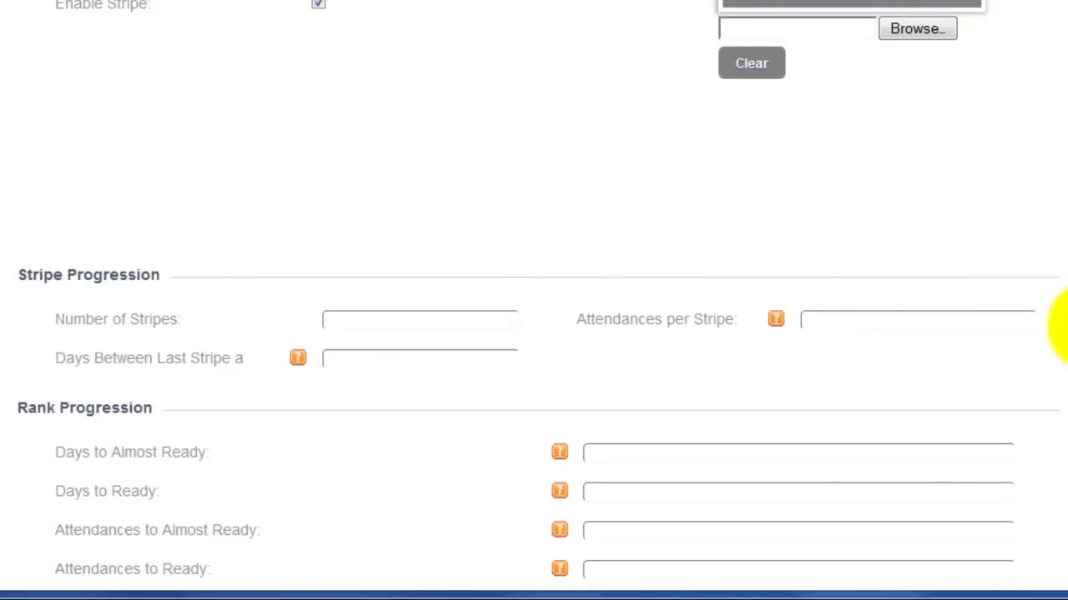
{"action": "scroll", "coordinate": [1064, 325], "scroll_direction": "down", "scroll_amount": 1}
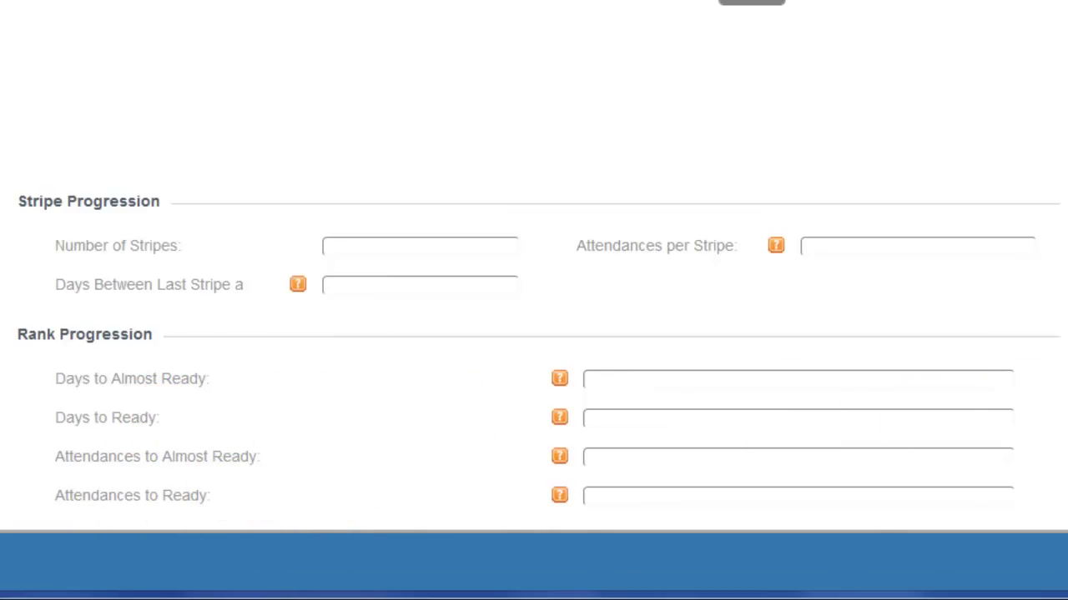
{"action": "scroll", "coordinate": [1065, 430], "scroll_direction": "up", "scroll_amount": 5}
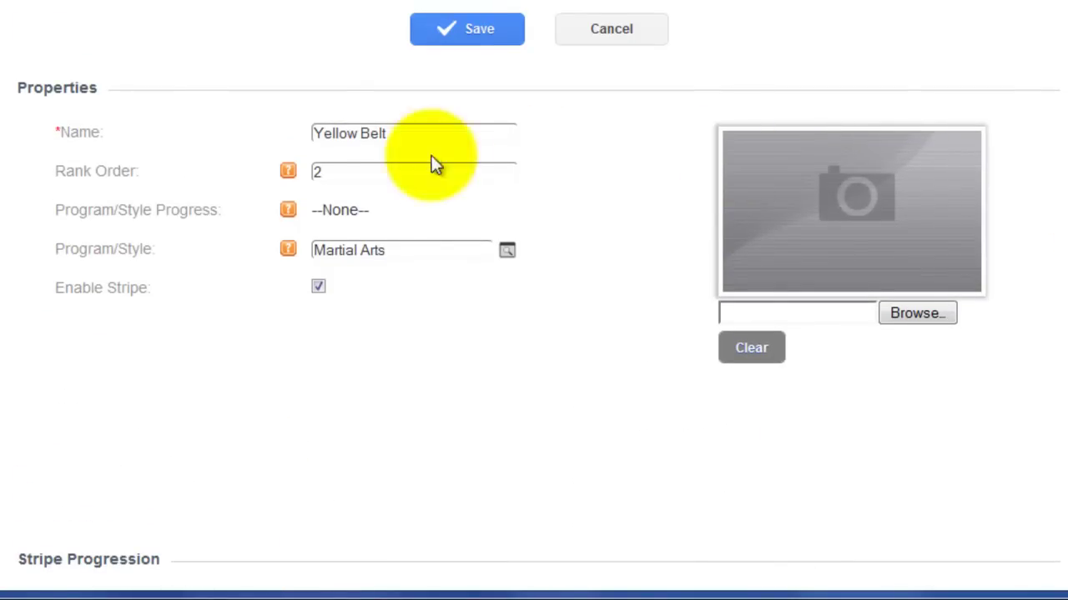
{"action": "left_click", "coordinate": [615, 41]}
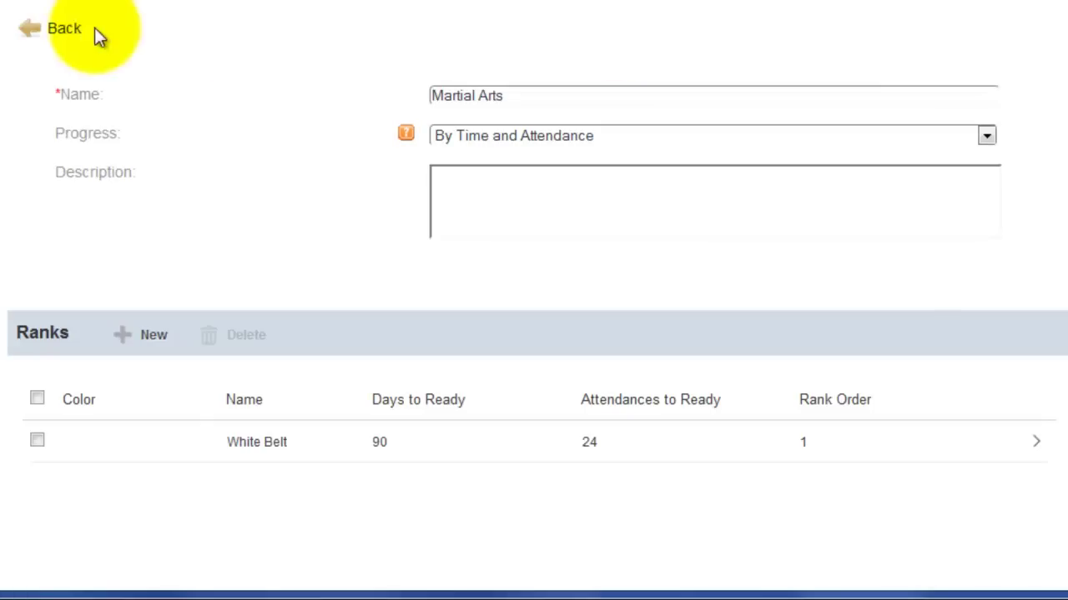
- Return to the Program/Style list and look through the existing programs
{"action": "left_click", "coordinate": [40, 33]}
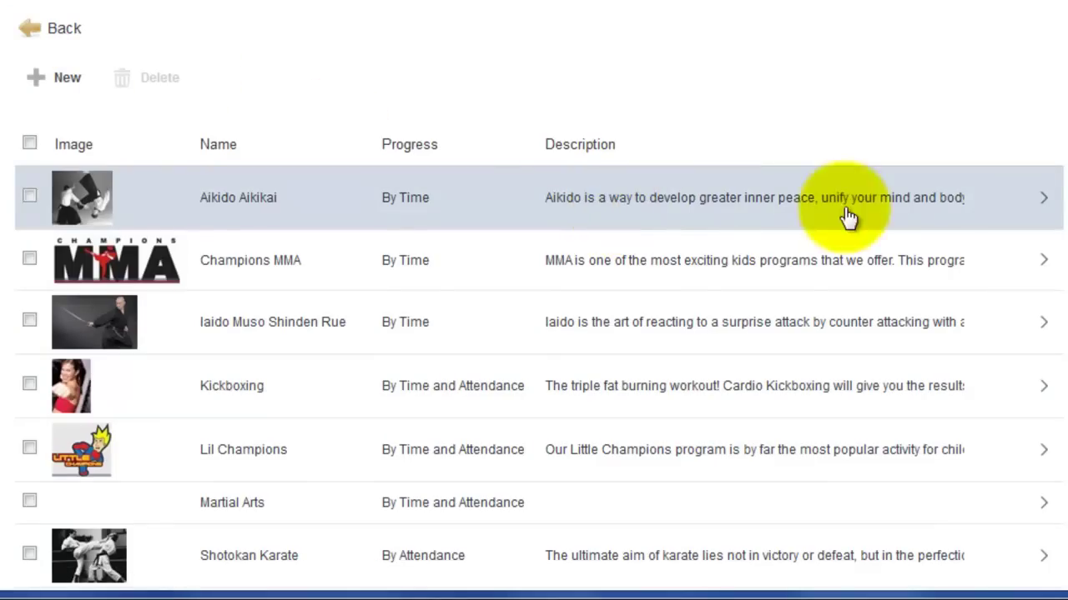
{"action": "scroll", "coordinate": [1056, 209], "scroll_direction": "down", "scroll_amount": 3}
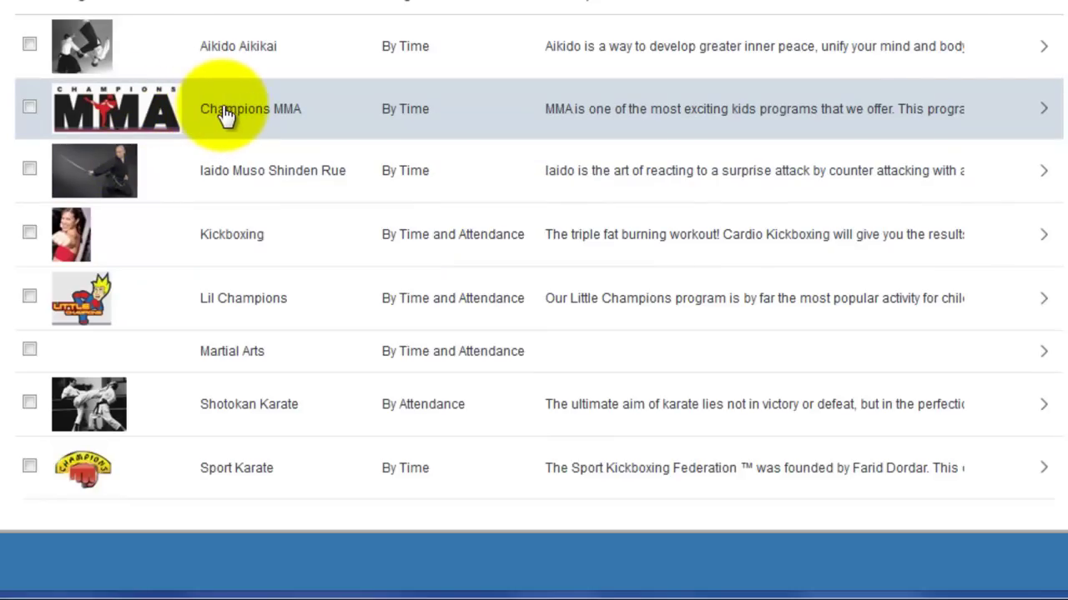
- Add a new rank to the Champions MMA program, naming it Level 1 with rank order 1
{"action": "left_click", "coordinate": [225, 115]}
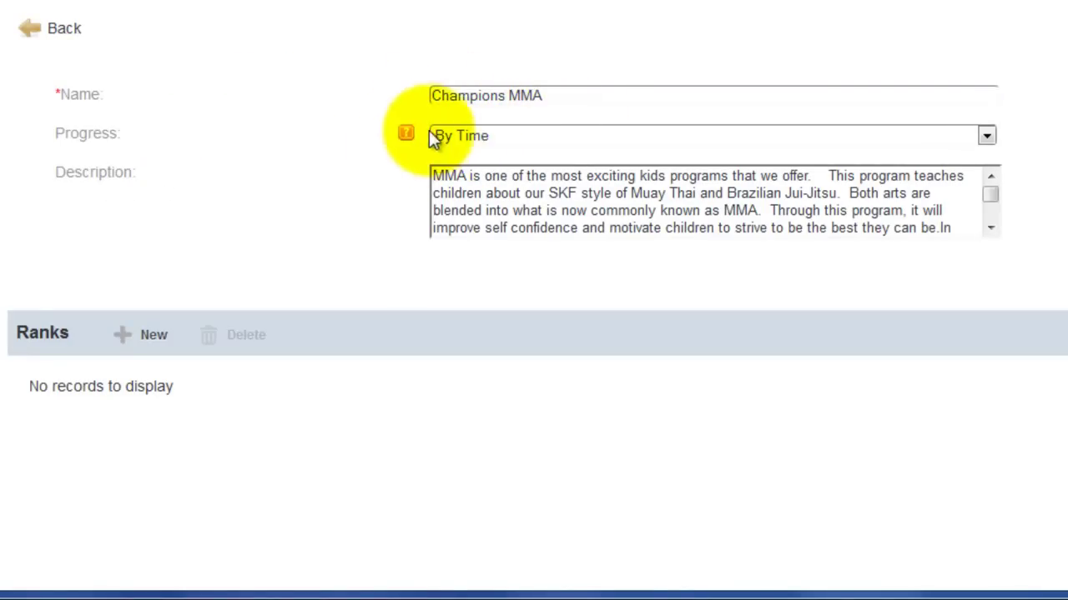
{"action": "left_click", "coordinate": [124, 337]}
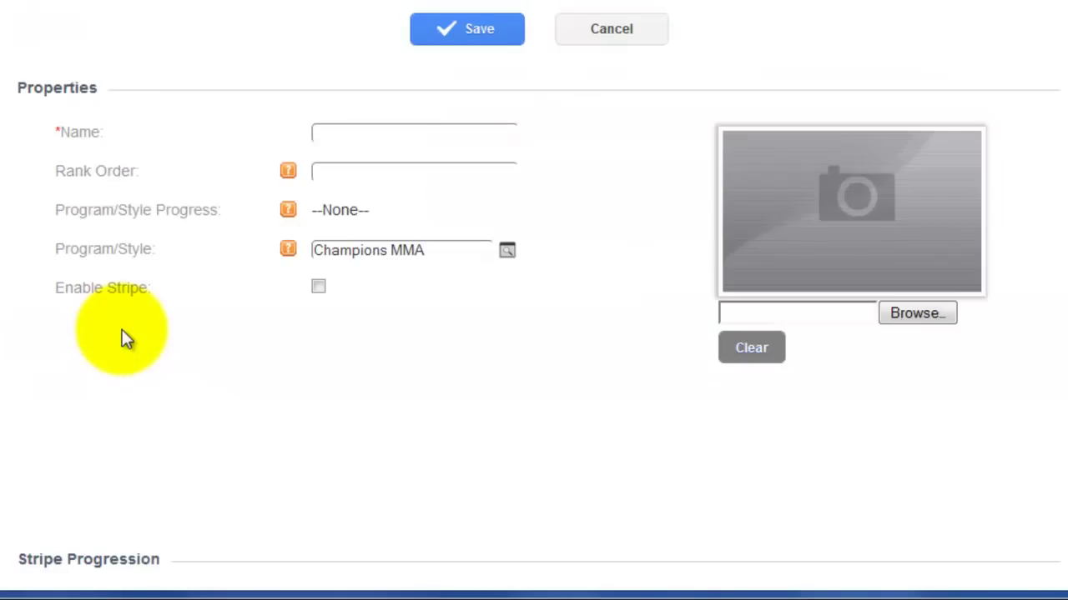
{"action": "left_click", "coordinate": [335, 136]}
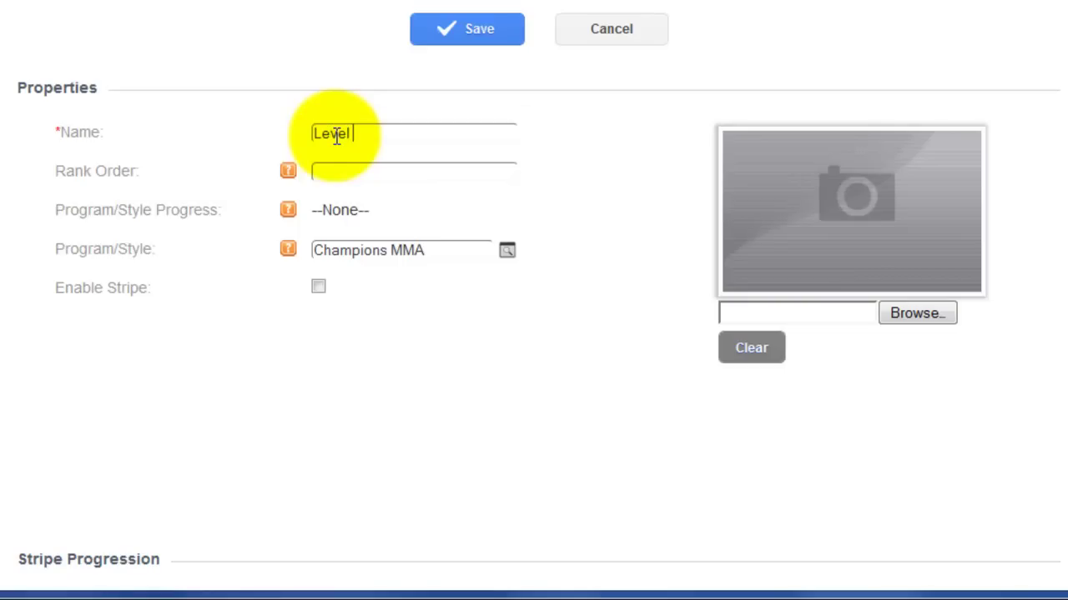
{"action": "type", "text": "Level 1"}
{"action": "left_click", "coordinate": [342, 174]}
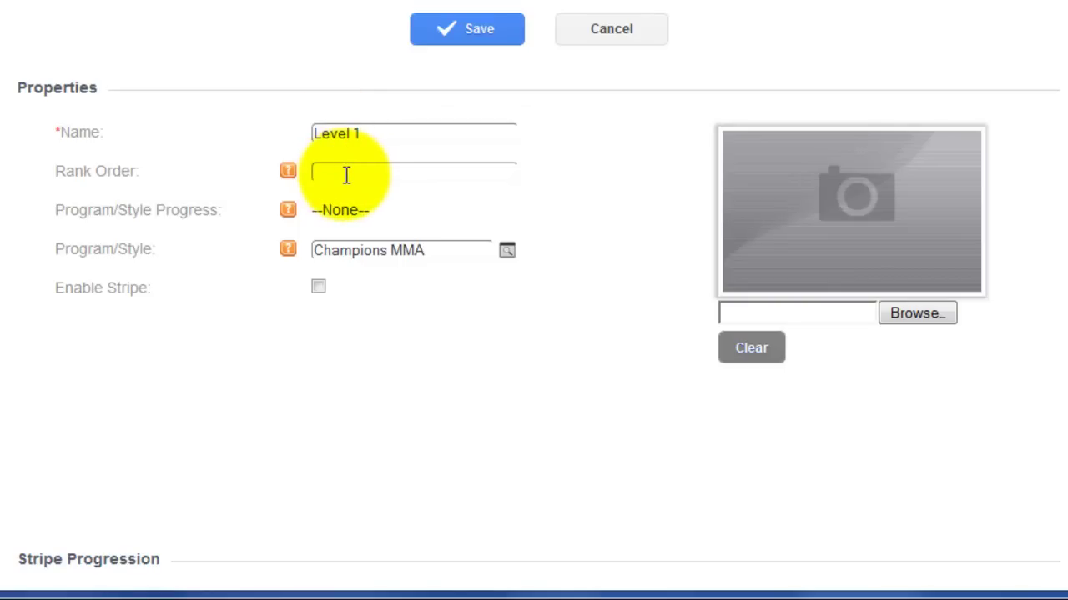
{"action": "type", "text": "1"}
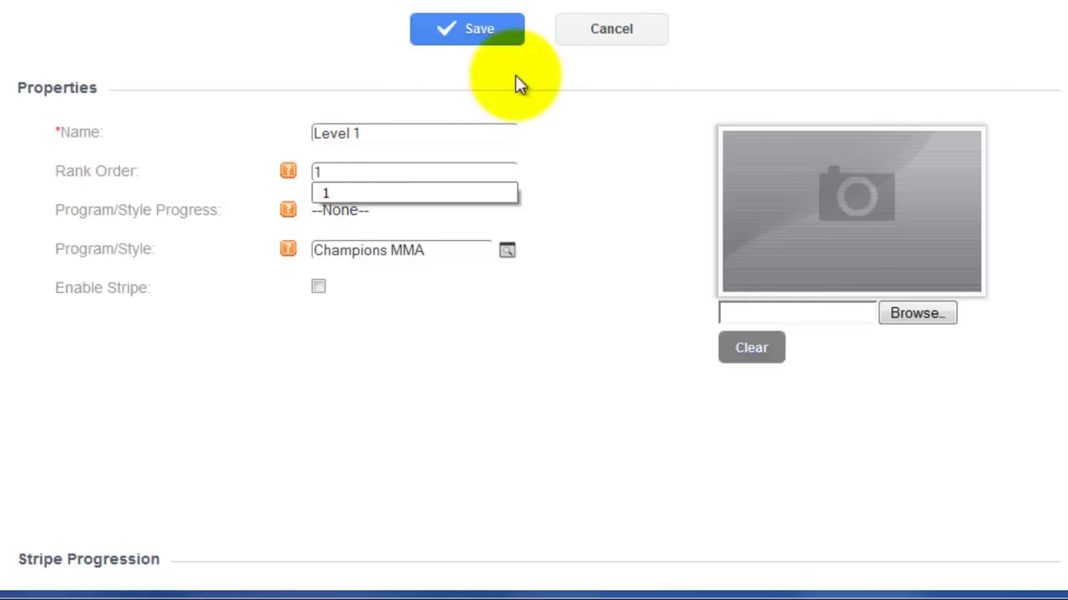
{"action": "left_click", "coordinate": [618, 154]}
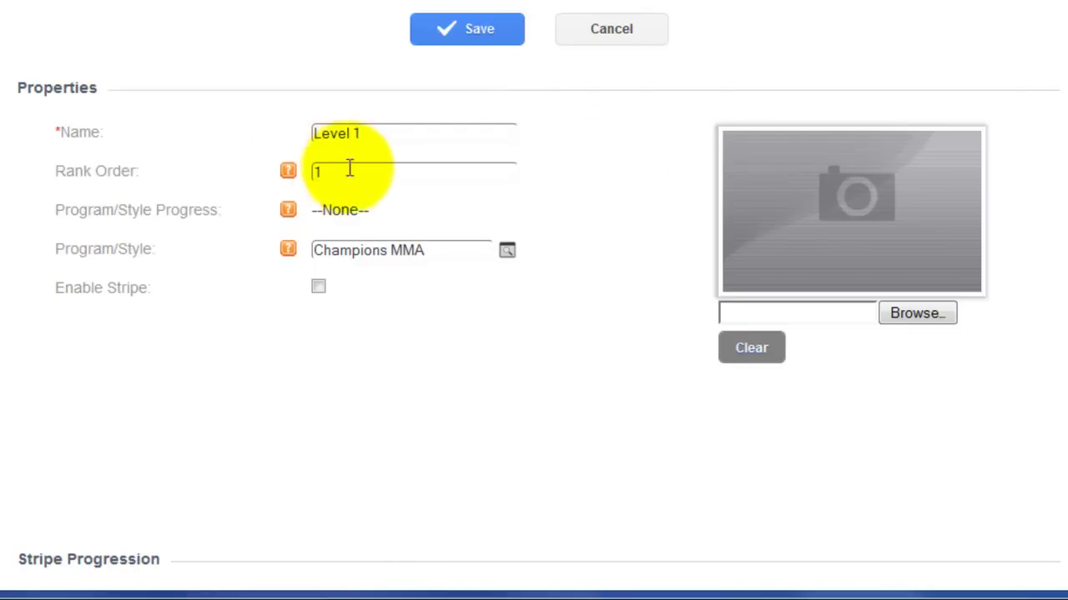
{"action": "scroll", "coordinate": [1064, 152], "scroll_direction": "down", "scroll_amount": 3}
{"action": "scroll", "coordinate": [1065, 137], "scroll_direction": "up", "scroll_amount": 3}
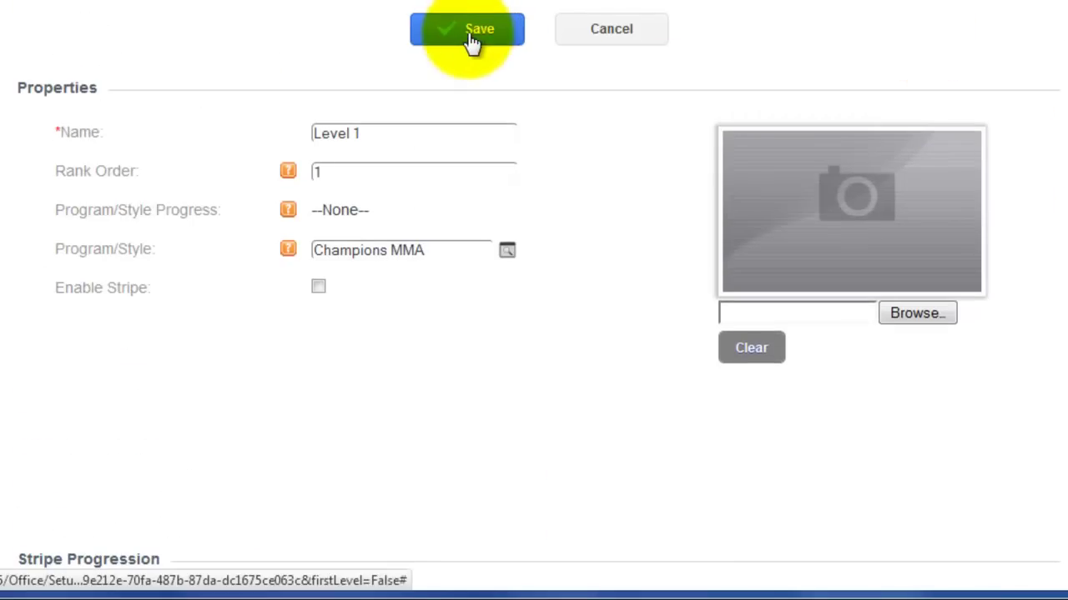